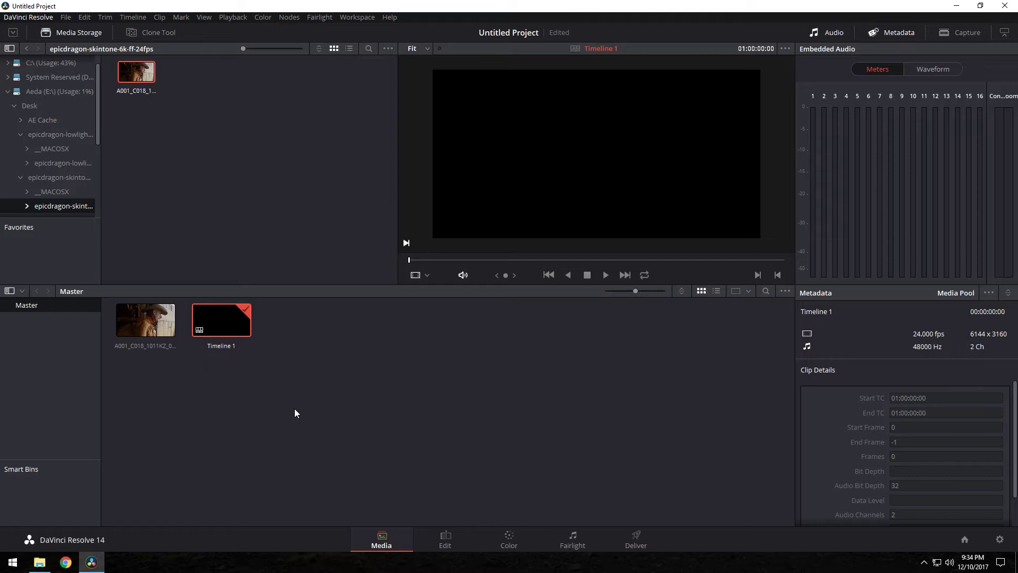
# Preview the A001_C018 RED clip, then move to the Edit page with the empty Timeline 1.
pyautogui.click(159, 324)
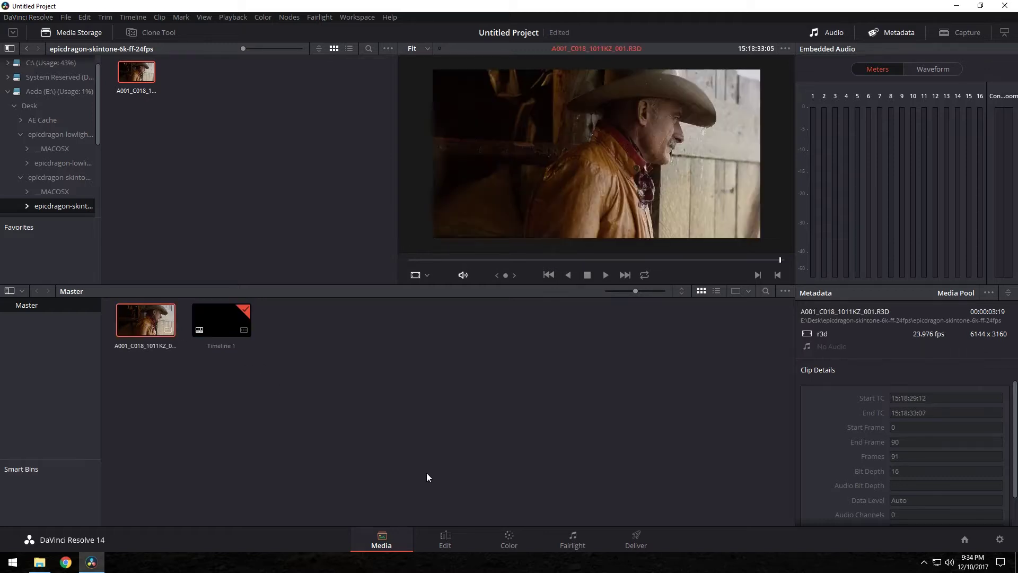
pyautogui.click(446, 540)
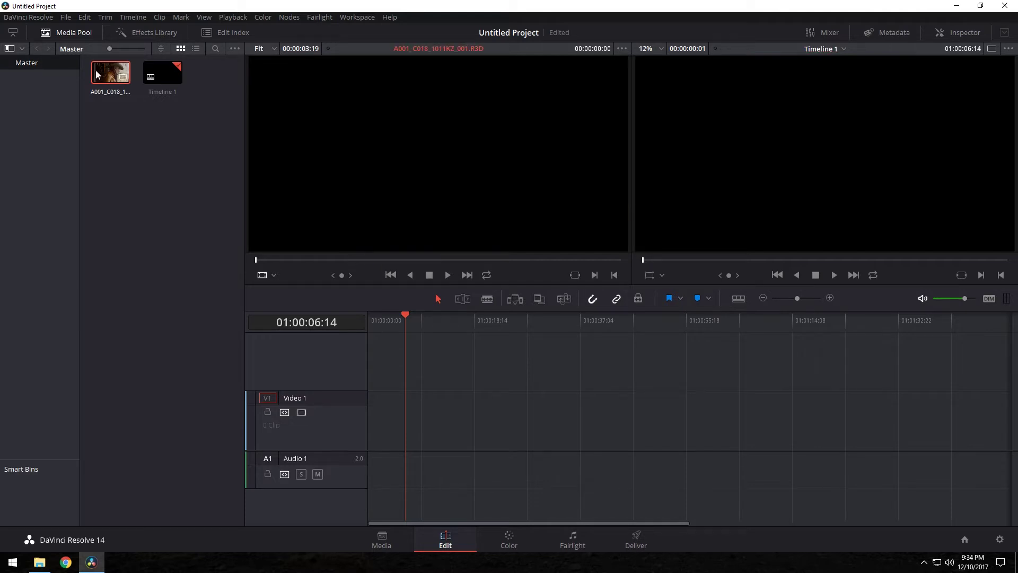
# Place the A001 clip on Video 1 and paste copies until 16 clips run to 01:01:00:16.
pyautogui.moveTo(350, 258); pyautogui.dragTo(338, 393)
pyautogui.click(369, 320)
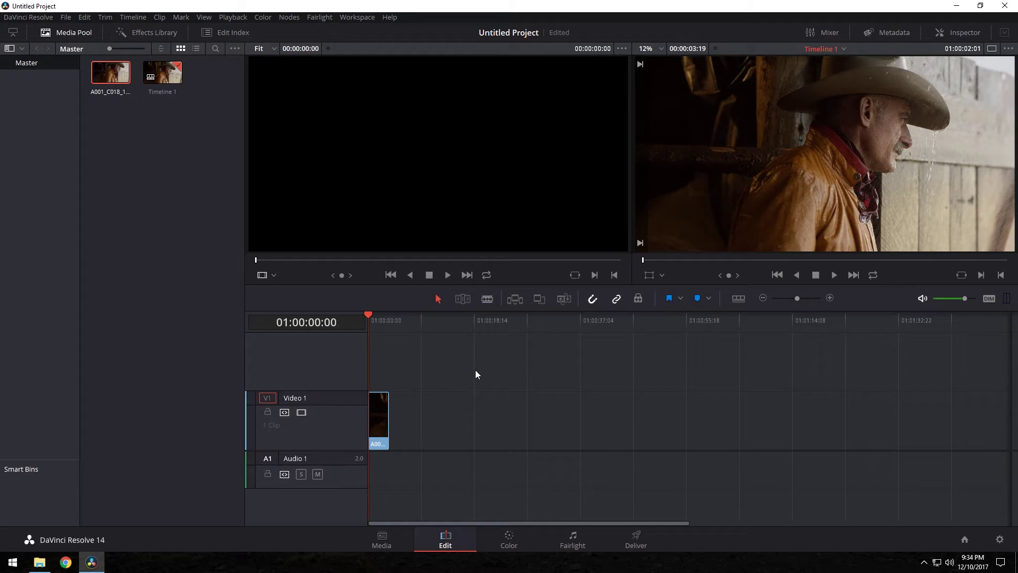
pyautogui.click(387, 418)
pyautogui.press('Down')
pyautogui.hotkey('ctrl', 'v')
pyautogui.hotkey('ctrl', 'v')
pyautogui.hotkey('ctrl', 'v')
pyautogui.hotkey('ctrl', 'v')
pyautogui.hotkey('ctrl', 'v')
pyautogui.hotkey('ctrl', 'v')
pyautogui.hotkey('ctrl', 'v')
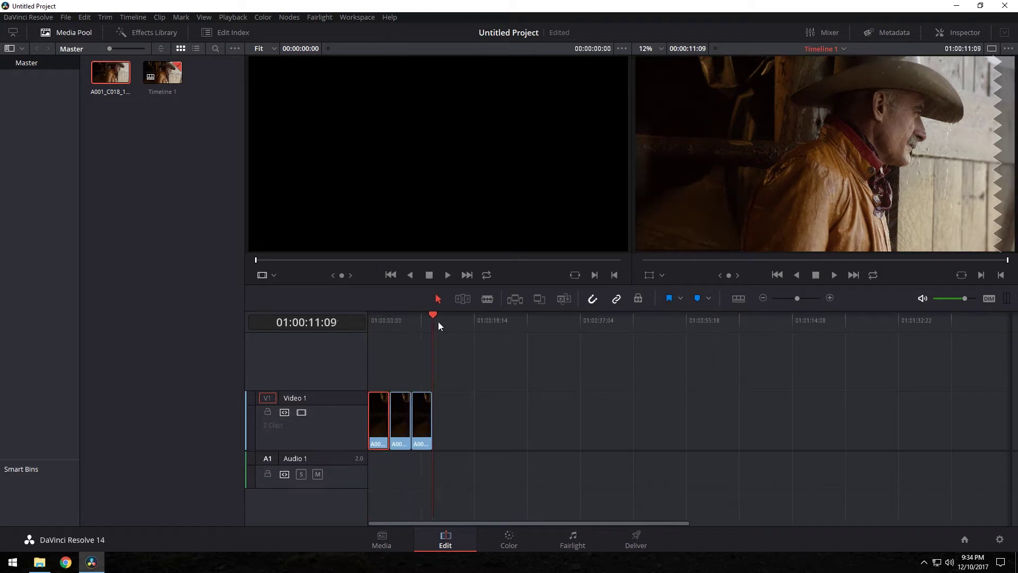
pyautogui.hotkey('ctrl', 'v')
pyautogui.hotkey('ctrl', 'v')
pyautogui.hotkey('ctrl', 'v')
pyautogui.hotkey('ctrl', 'v')
pyautogui.hotkey('ctrl', 'v')
pyautogui.hotkey('ctrl', 'v')
pyautogui.hotkey('ctrl', 'v')
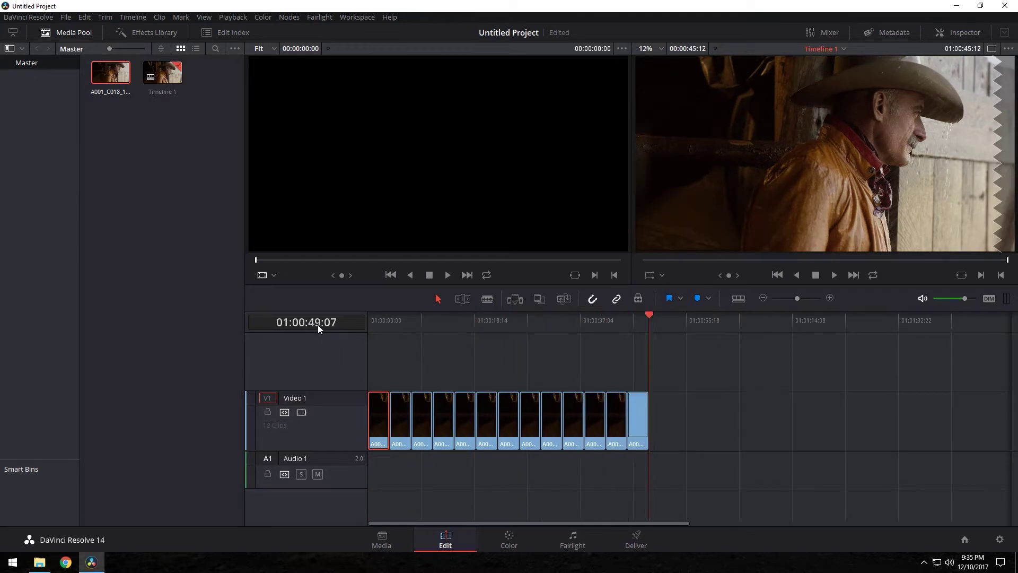
pyautogui.hotkey('ctrl', 'v')
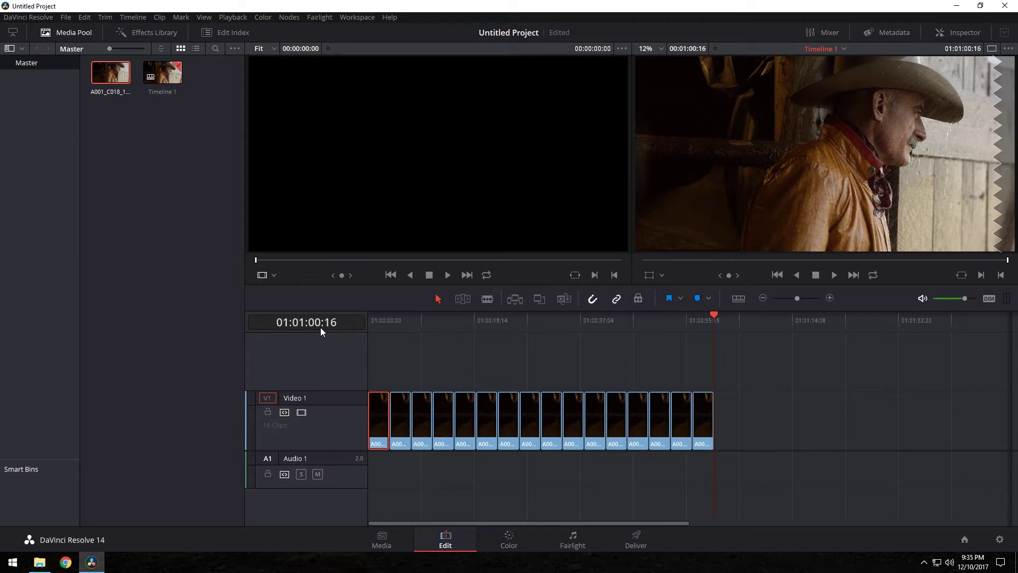
pyautogui.moveTo(618, 332); pyautogui.dragTo(369, 329)
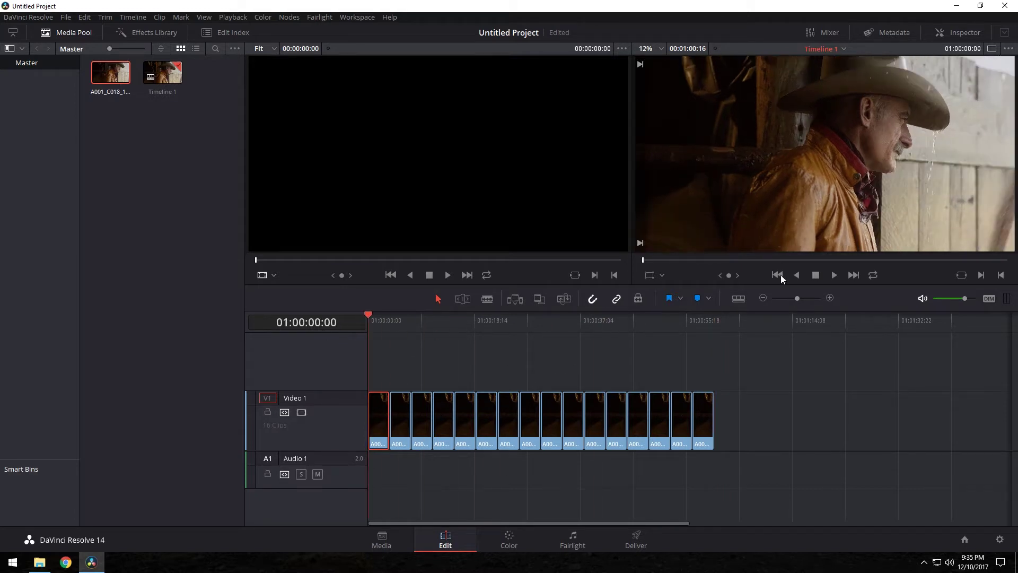
pyautogui.click(833, 274)
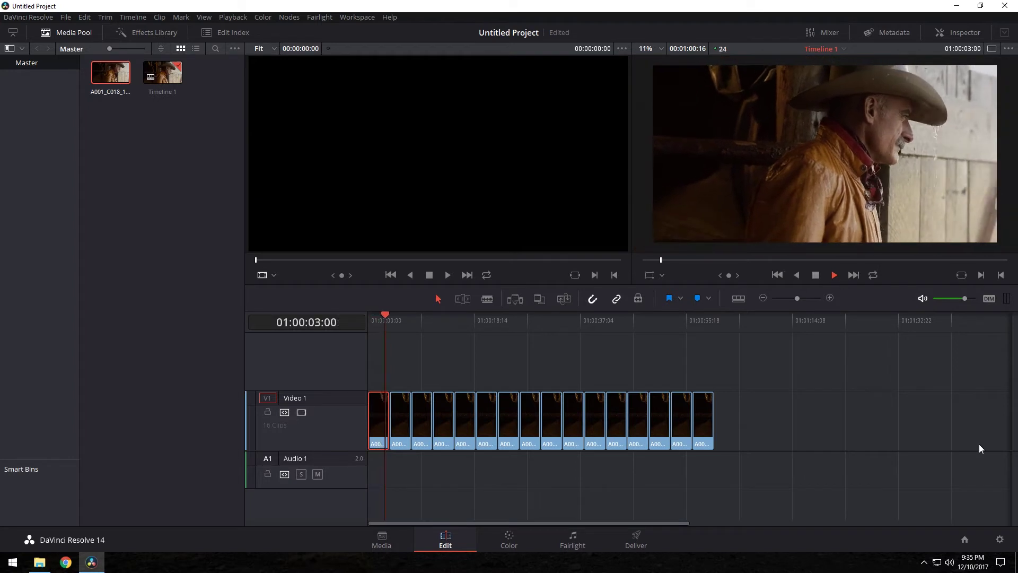
pyautogui.press('space')
pyautogui.click(1000, 540)
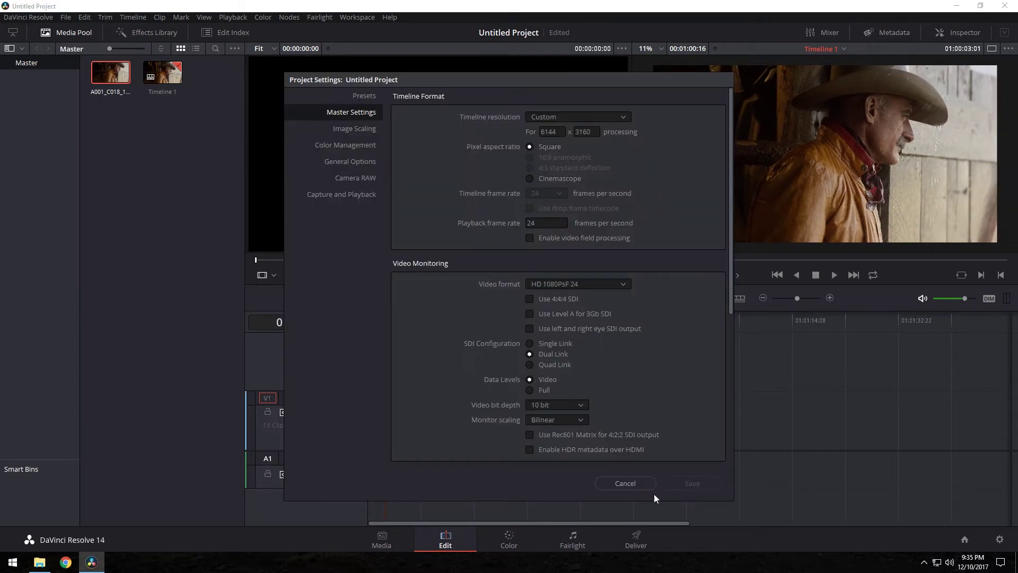
pyautogui.click(635, 484)
pyautogui.moveTo(395, 323); pyautogui.dragTo(436, 321)
# On the Color page, set clip 01 to Use Remote Grades so all clips share one grade.
pyautogui.click(509, 540)
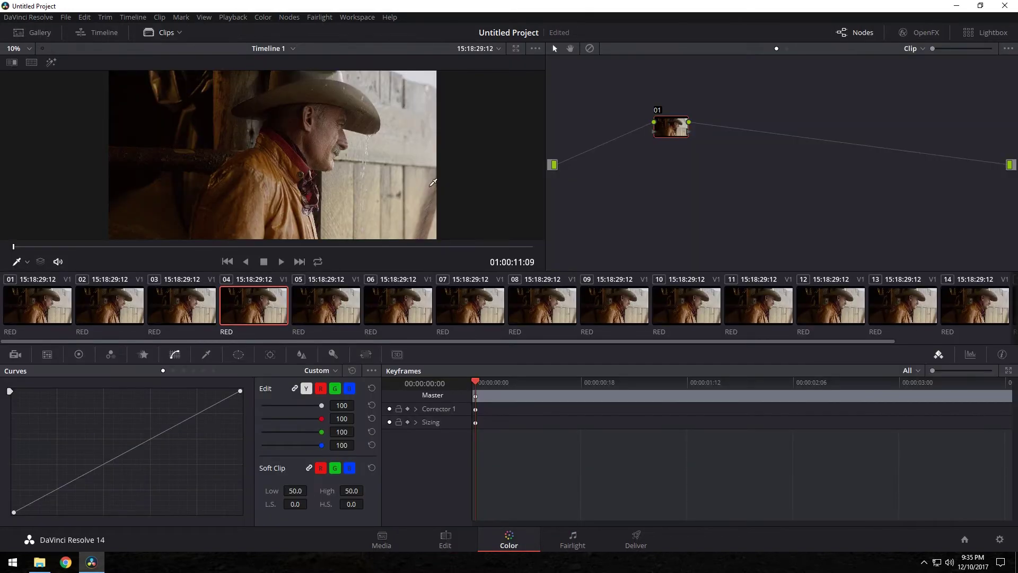
pyautogui.click(27, 313)
pyautogui.rightClick(28, 313)
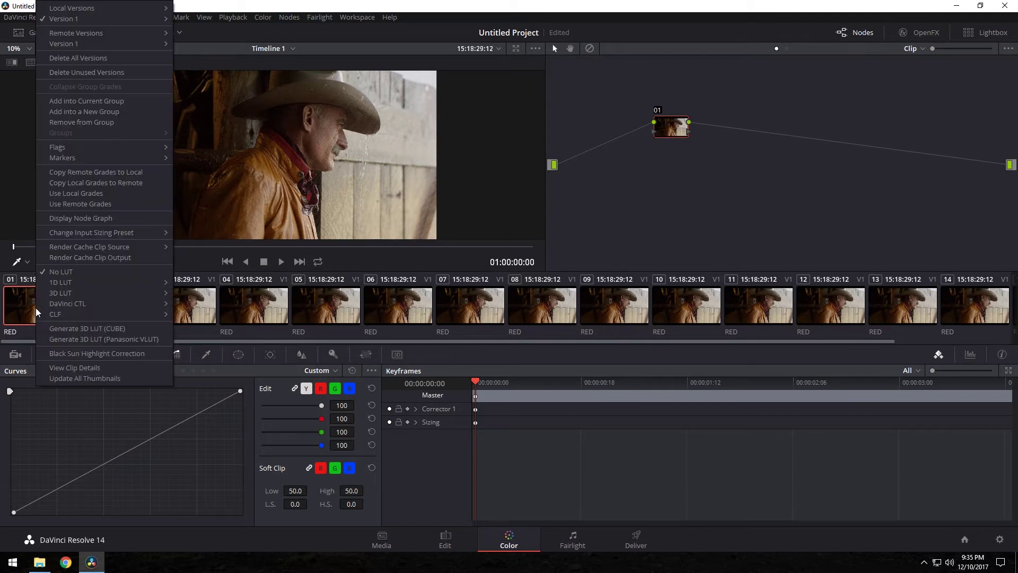
pyautogui.click(118, 207)
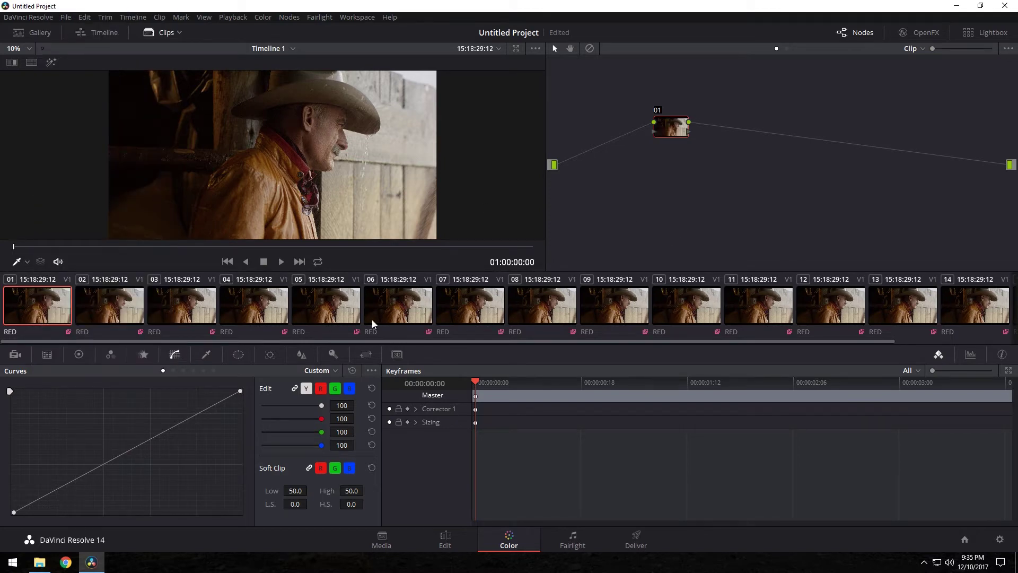
# Show the primary Color Wheels, trying a slight midtone darkening and undoing it.
pyautogui.click(81, 356)
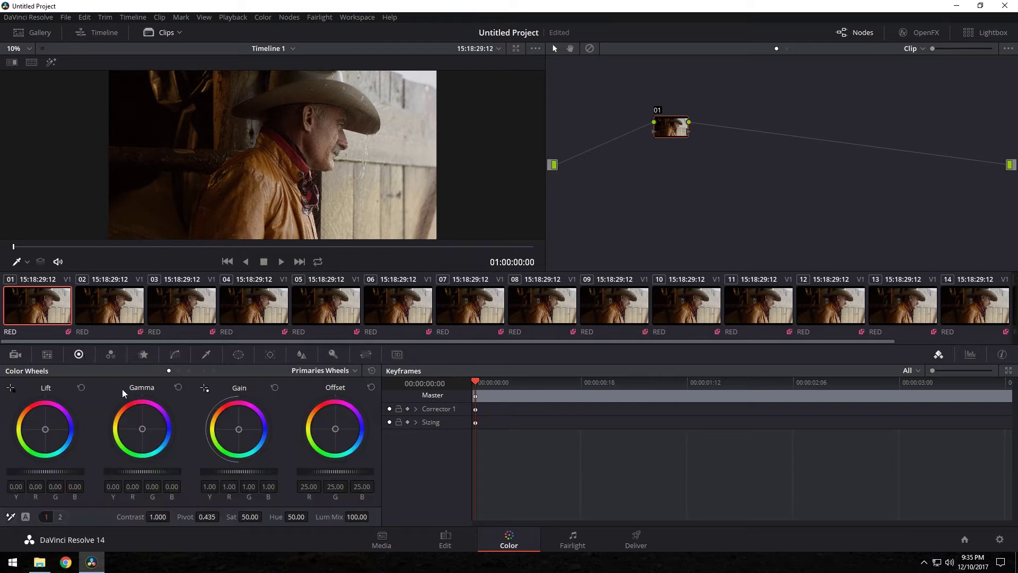
pyautogui.moveTo(173, 473); pyautogui.dragTo(146, 477)
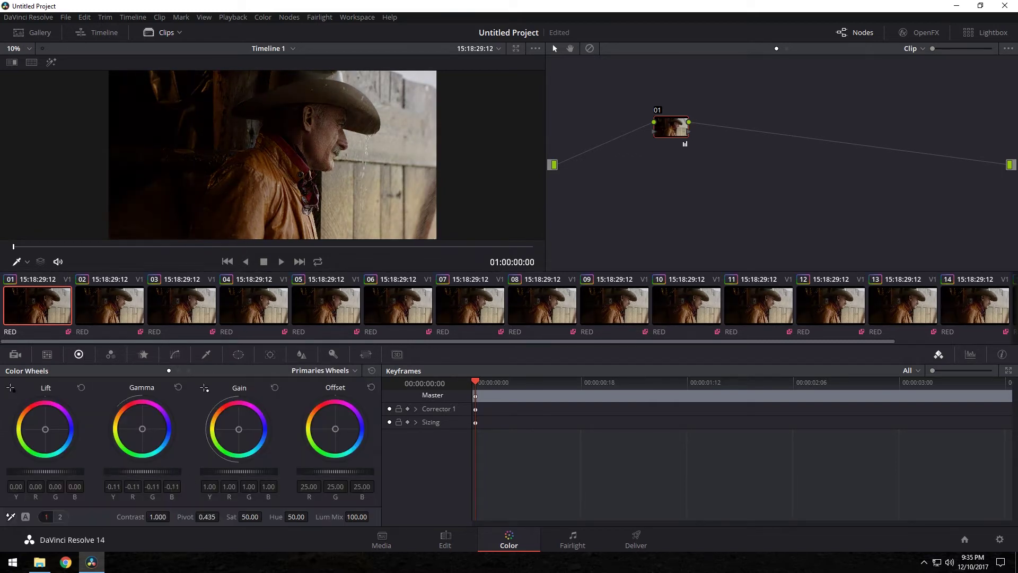
pyautogui.hotkey('ctrl', 'z')
# Turn on the Video Scopes from the Workspace menu.
pyautogui.click(357, 17)
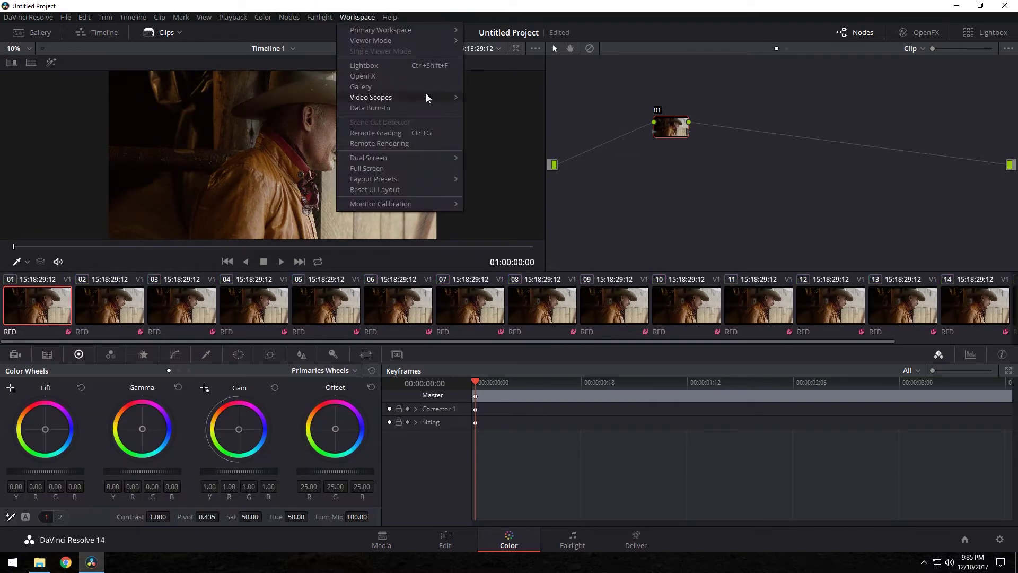
pyautogui.moveTo(427, 97)
pyautogui.click(519, 101)
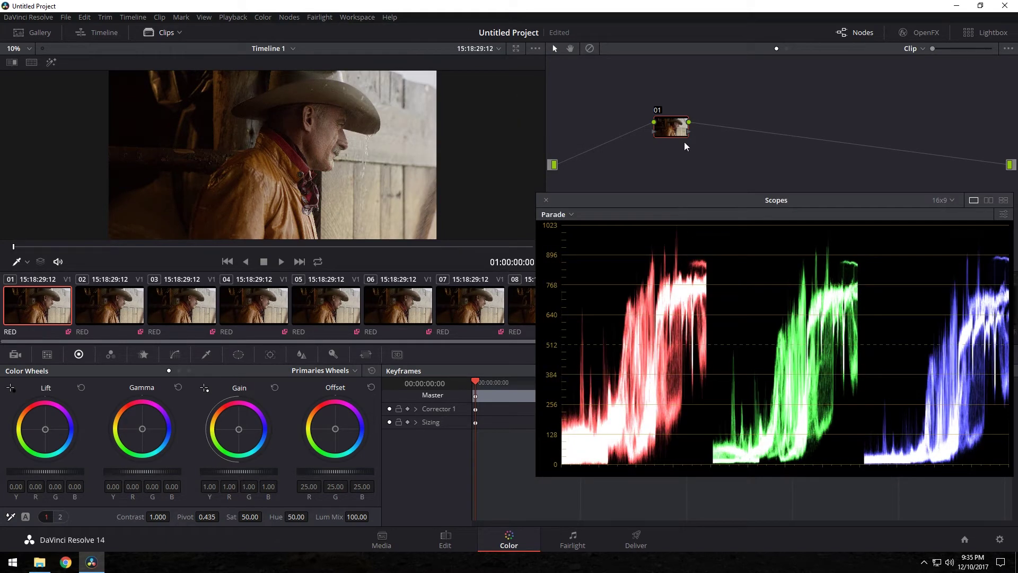
# Nudge Lift, raise Gain to 1.09 and Gamma to 0.05, then close the parade scope.
pyautogui.moveTo(46, 474); pyautogui.dragTo(45, 474)
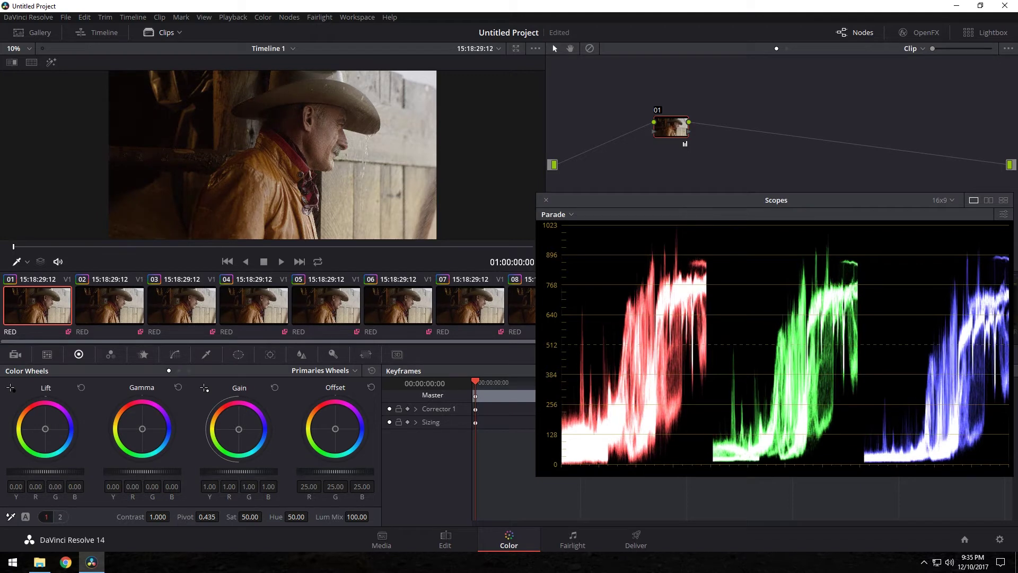
pyautogui.moveTo(238, 471); pyautogui.dragTo(255, 471)
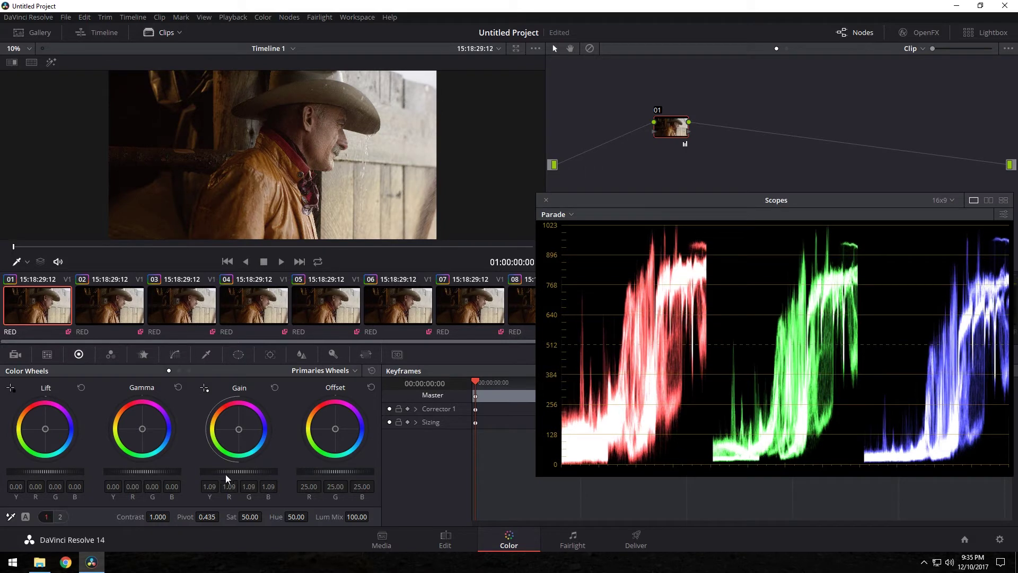
pyautogui.moveTo(142, 471); pyautogui.dragTo(155, 471)
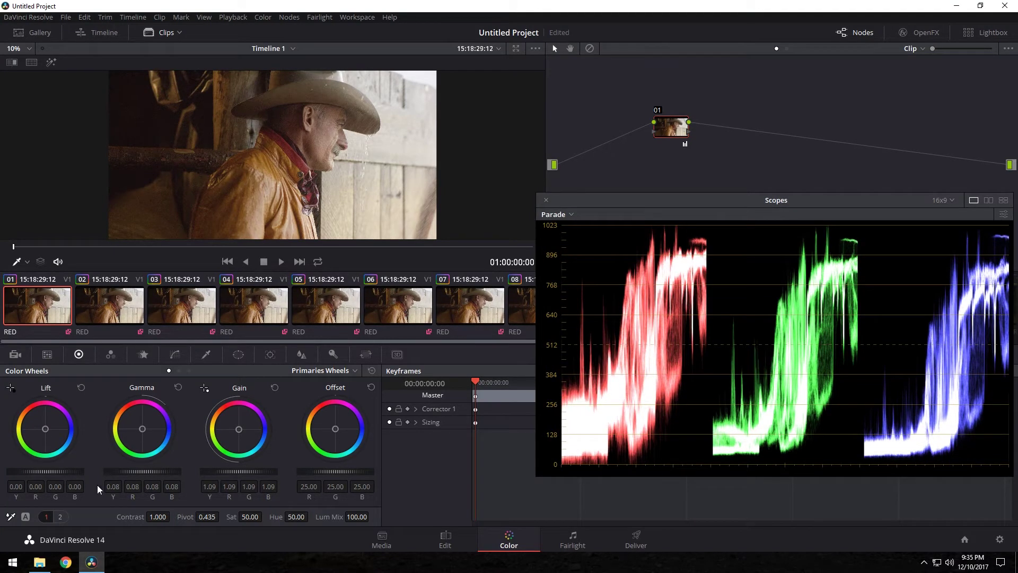
pyautogui.moveTo(143, 472)
pyautogui.mouseDown()
pyautogui.moveTo(167, 474)
pyautogui.moveTo(143, 477)
pyautogui.mouseUp()
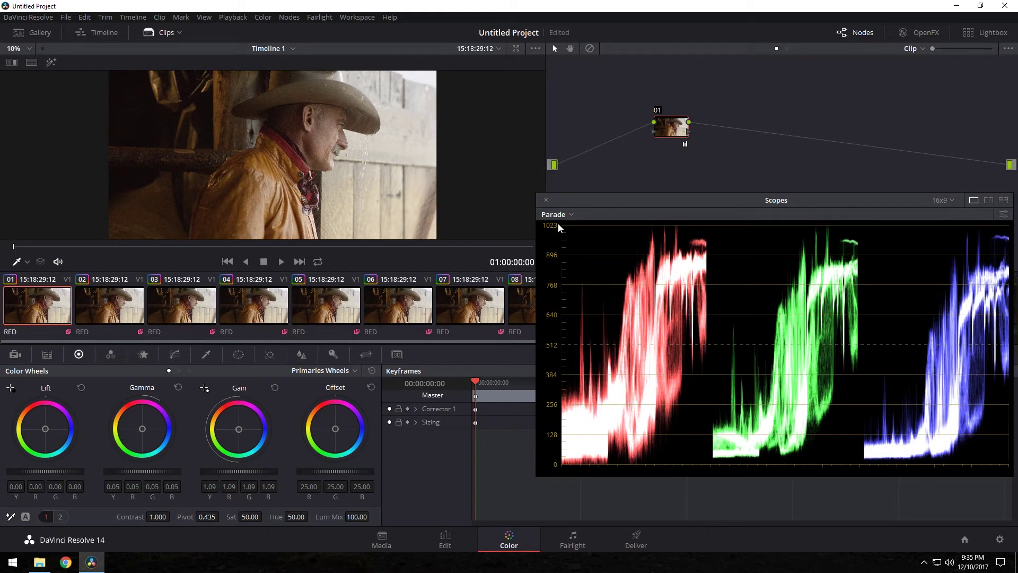
pyautogui.click(546, 200)
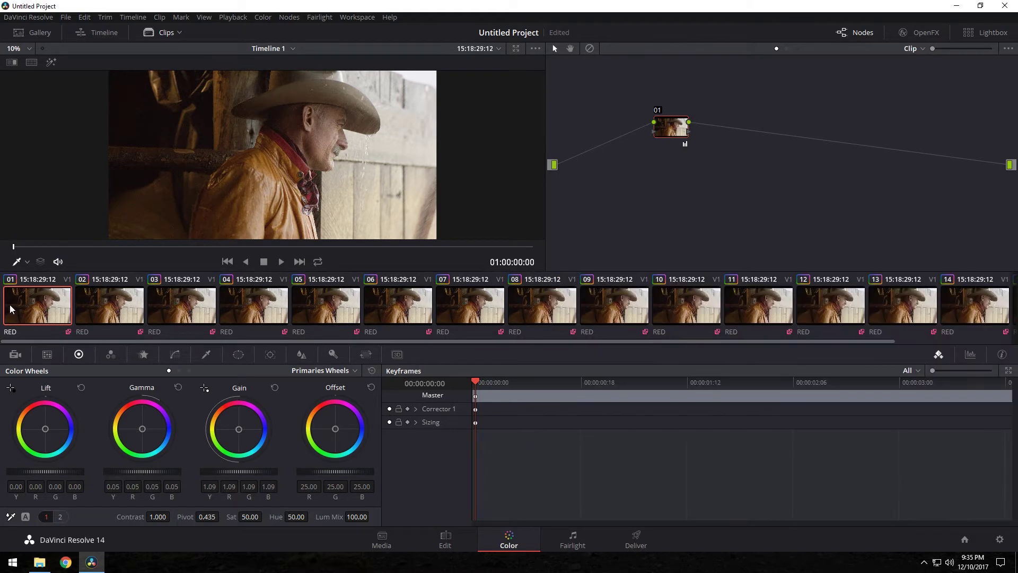
# On the Deliver page, set the codec to DNxHR 444 10-bit and Data Levels to Full.
pyautogui.click(636, 541)
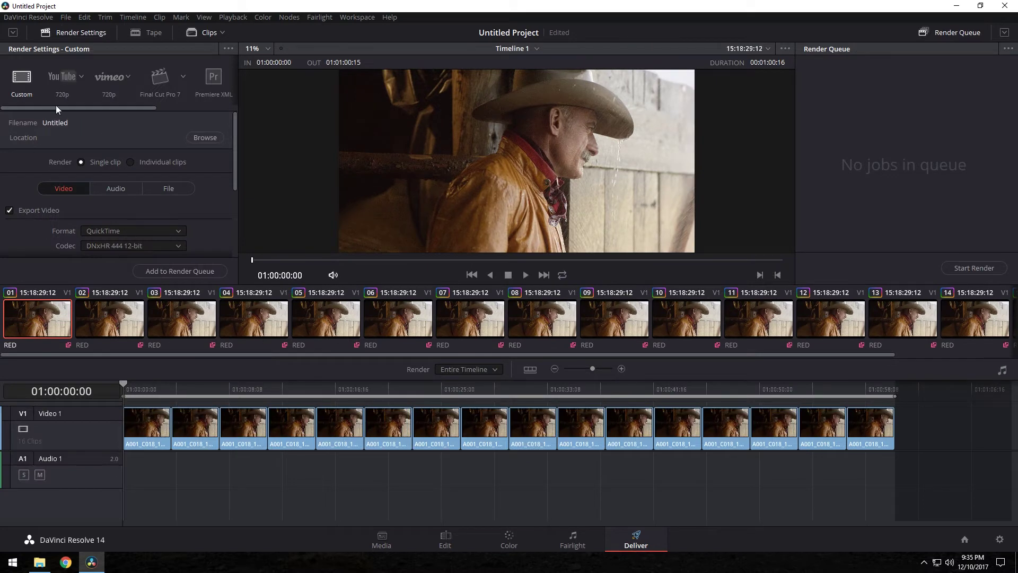
pyautogui.scroll(-3, 129, 181)
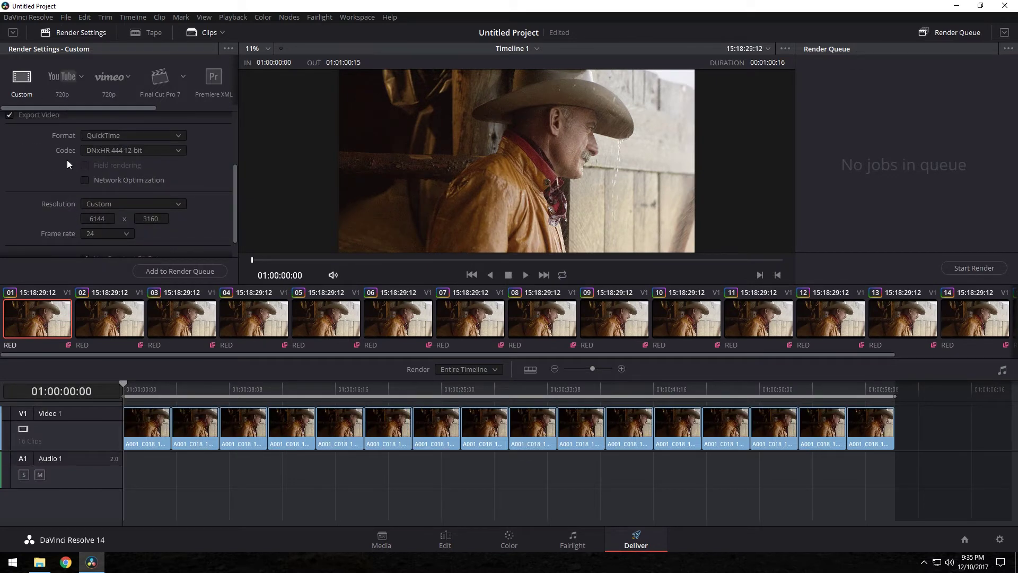
pyautogui.click(148, 153)
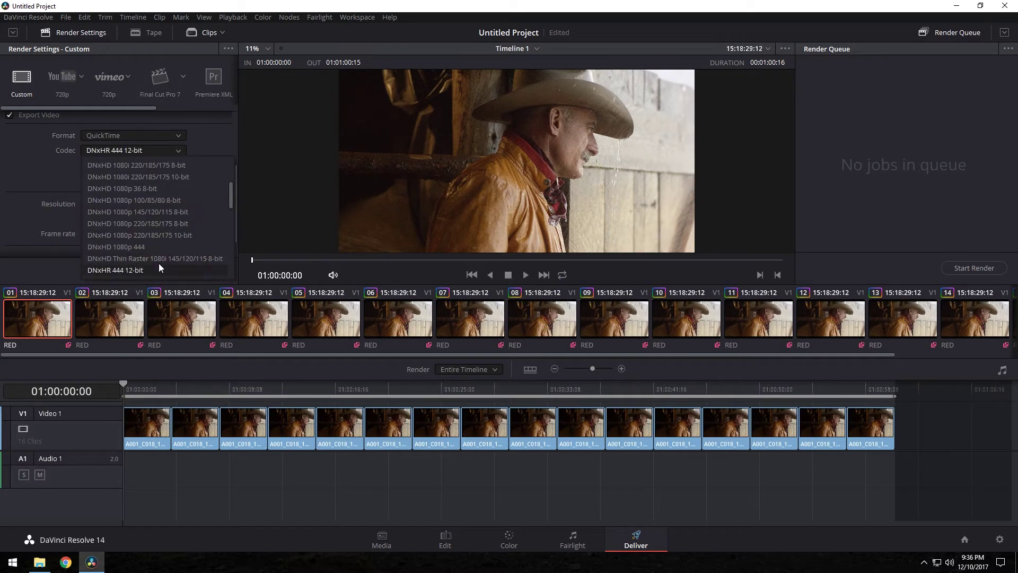
pyautogui.scroll(3, 157, 258)
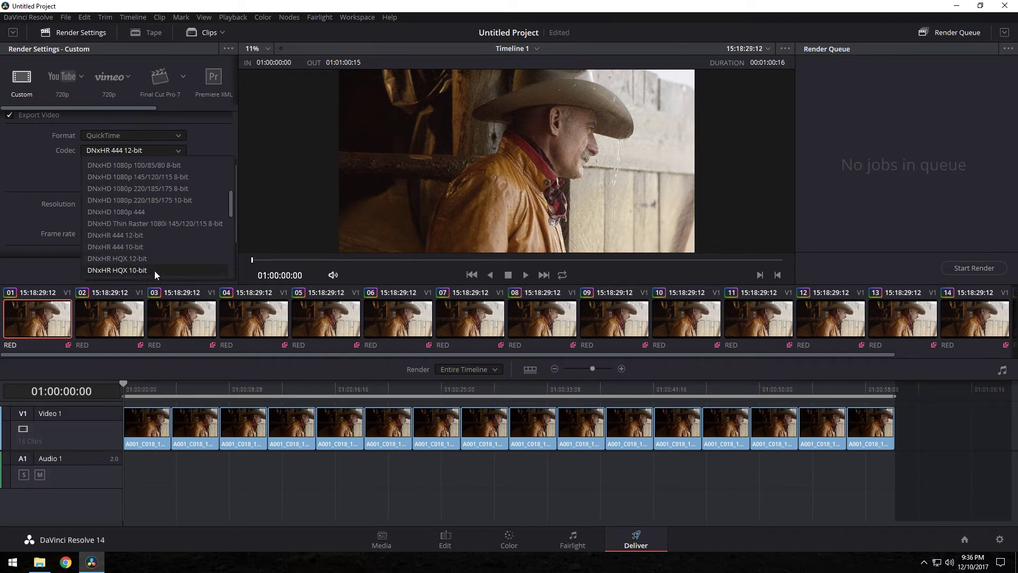
pyautogui.scroll(-2, 152, 247)
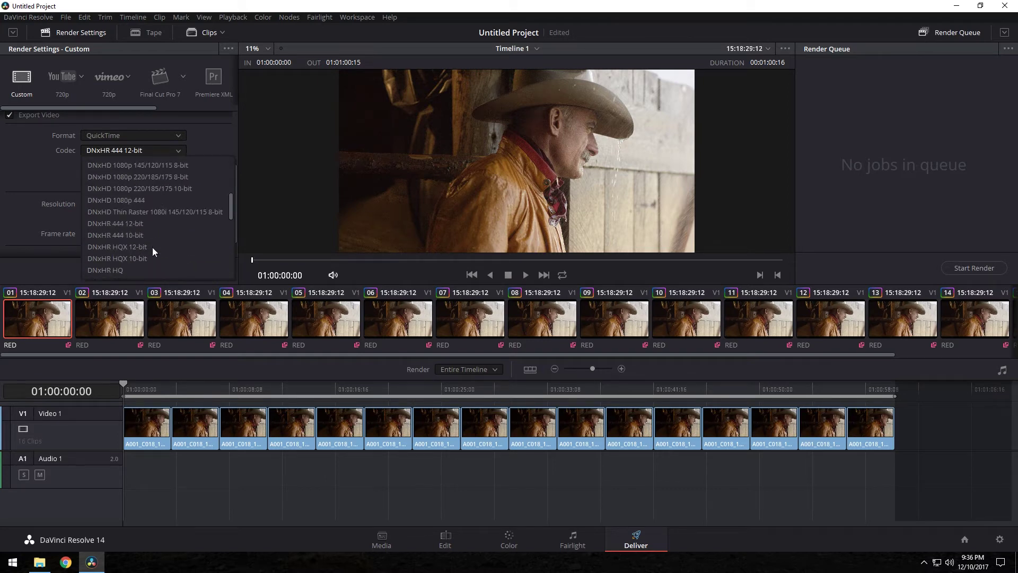
pyautogui.click(142, 237)
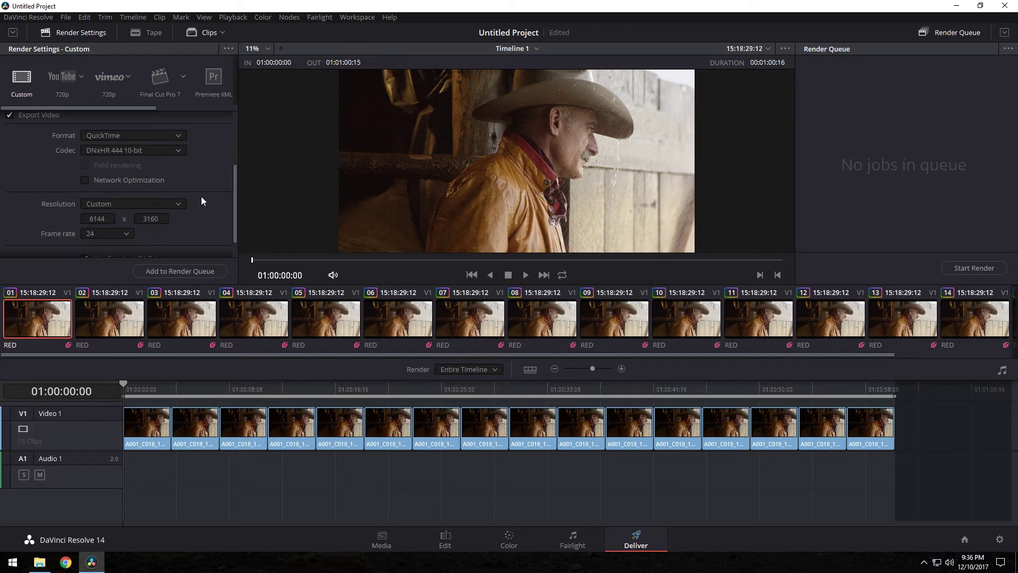
pyautogui.scroll(-1, 232, 208)
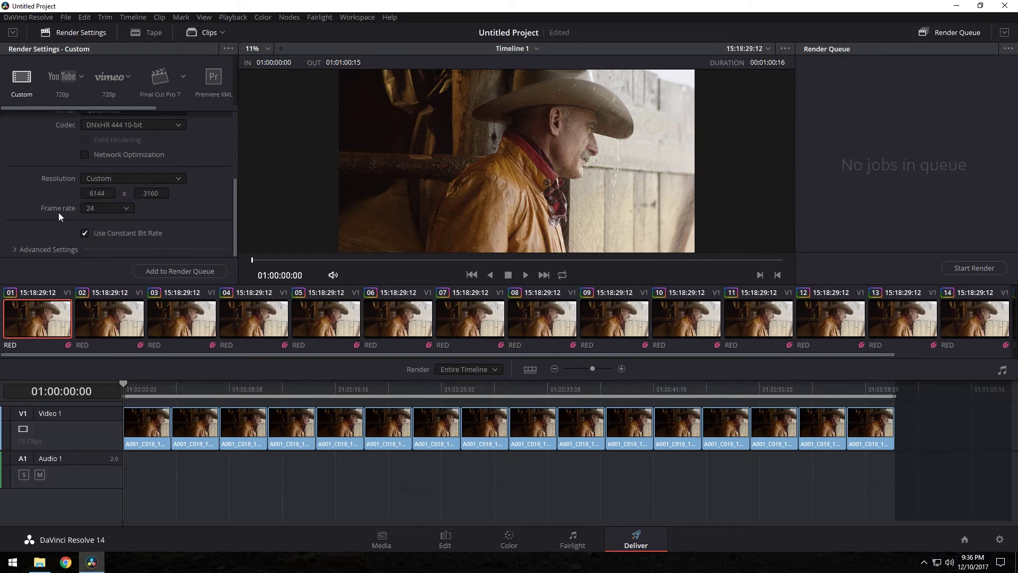
pyautogui.click(45, 250)
pyautogui.scroll(-3, 232, 202)
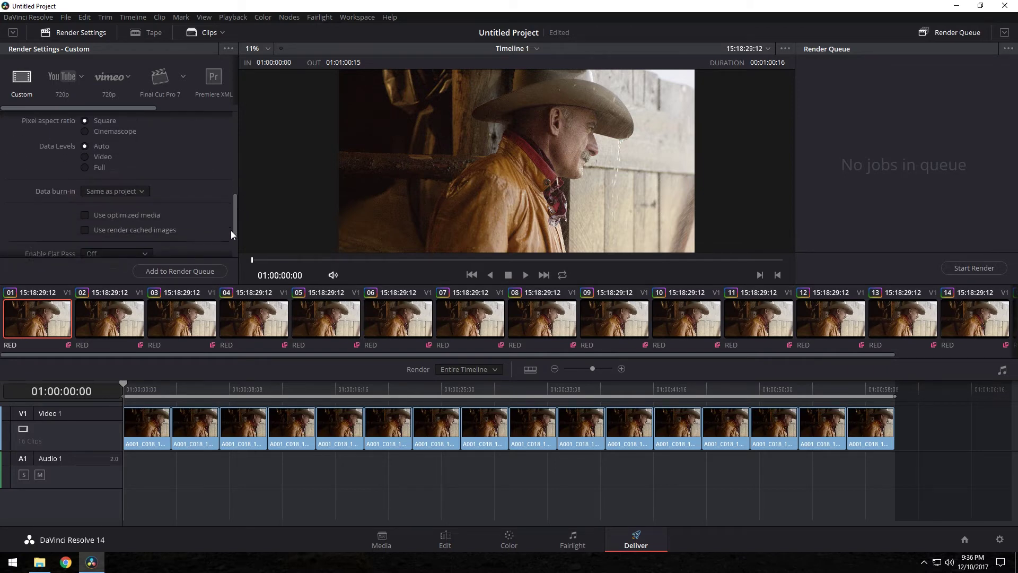
pyautogui.scroll(2, 230, 226)
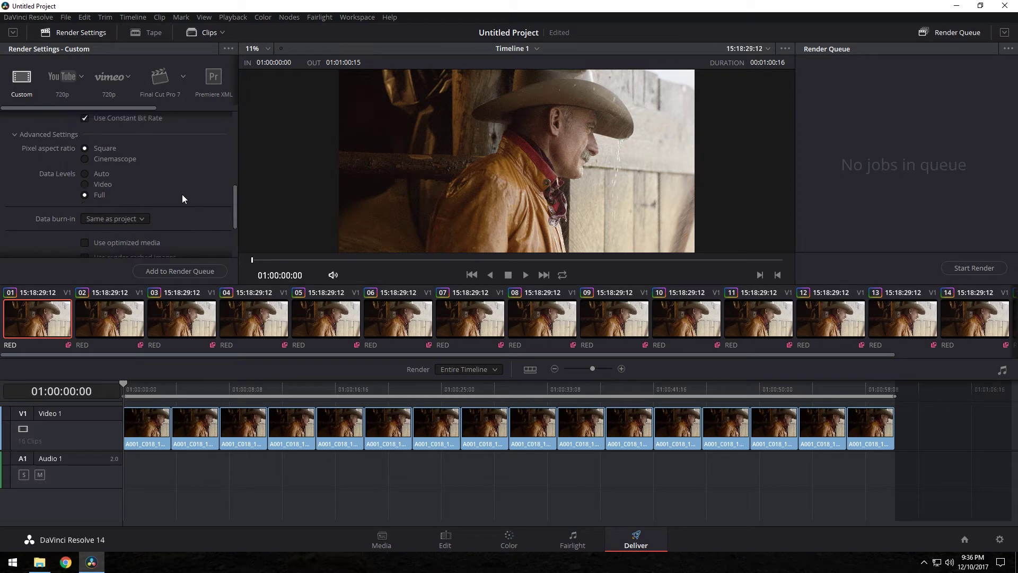
pyautogui.moveTo(234, 203); pyautogui.dragTo(216, 238)
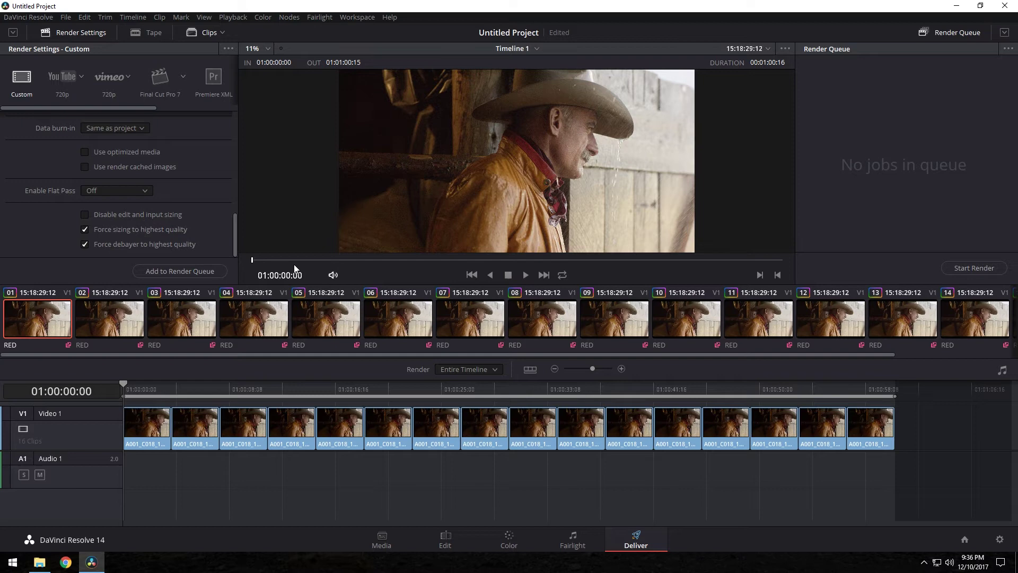
pyautogui.click(196, 271)
pyautogui.click(539, 420)
pyautogui.moveTo(231, 227); pyautogui.dragTo(167, 158)
# Set the render destination to a new folder E:\Desk\testrdner.
pyautogui.click(168, 125)
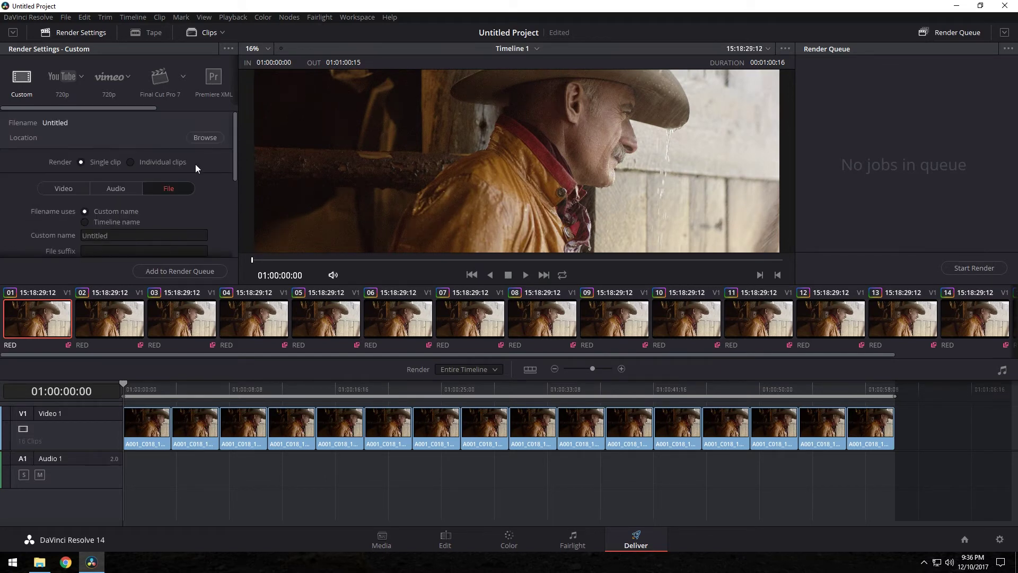
pyautogui.click(211, 139)
pyautogui.doubleClick(470, 211)
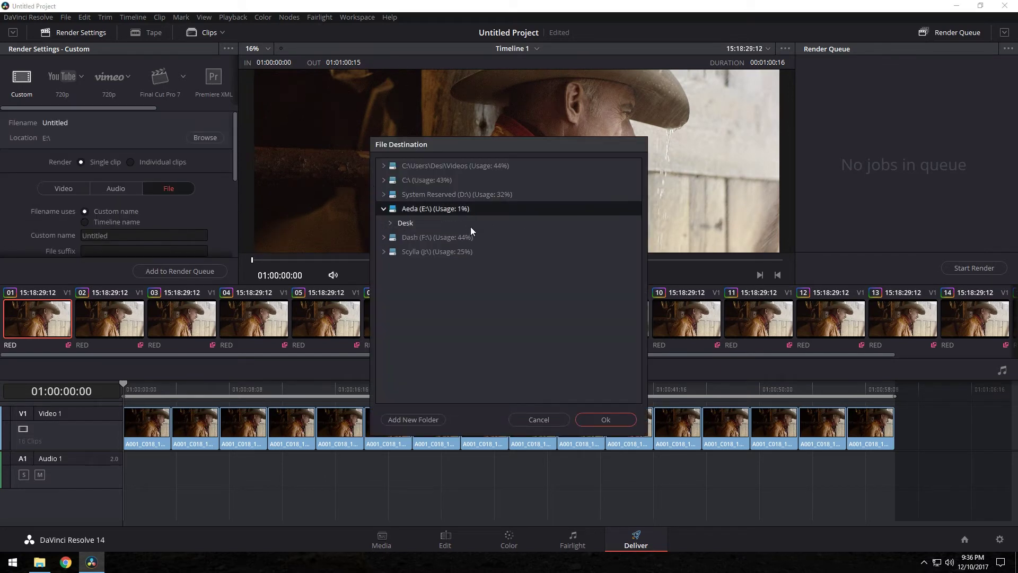
pyautogui.click(442, 226)
pyautogui.click(424, 419)
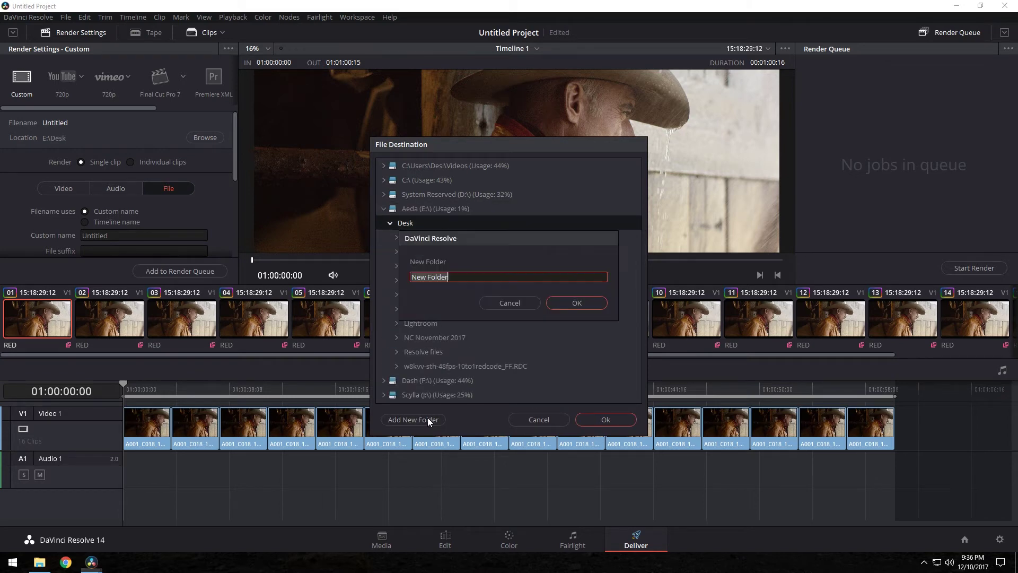
pyautogui.write('test')
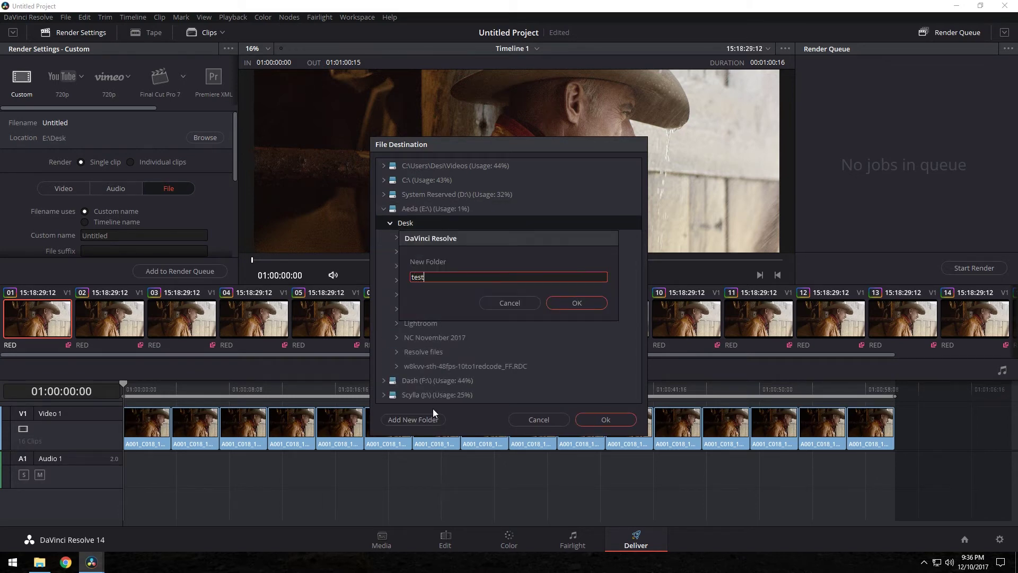
pyautogui.write('rdner')
pyautogui.press('Return')
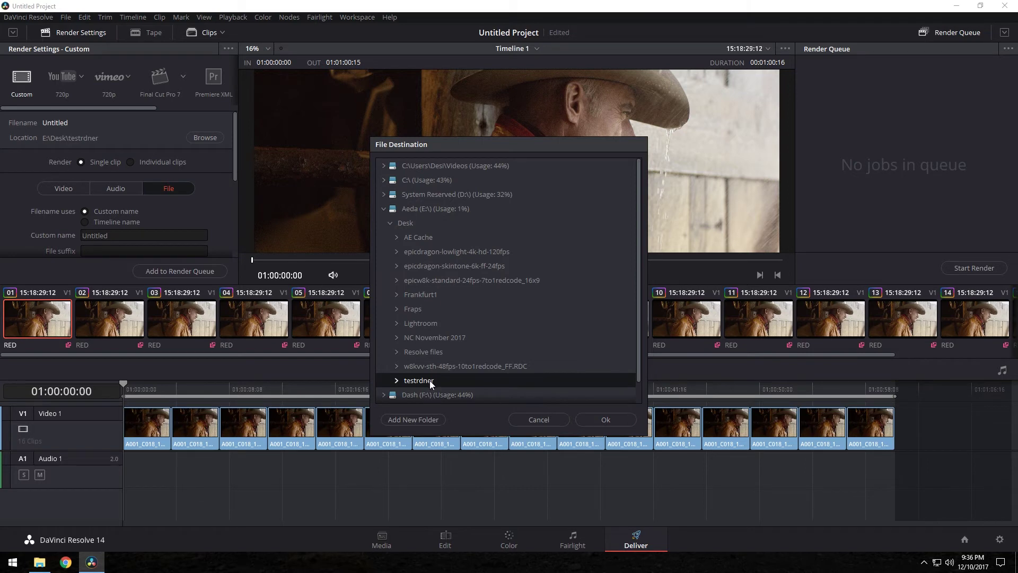
pyautogui.click(606, 419)
# Name the output 6kdnx and add the timeline to the render queue as Job 1.
pyautogui.click(176, 236)
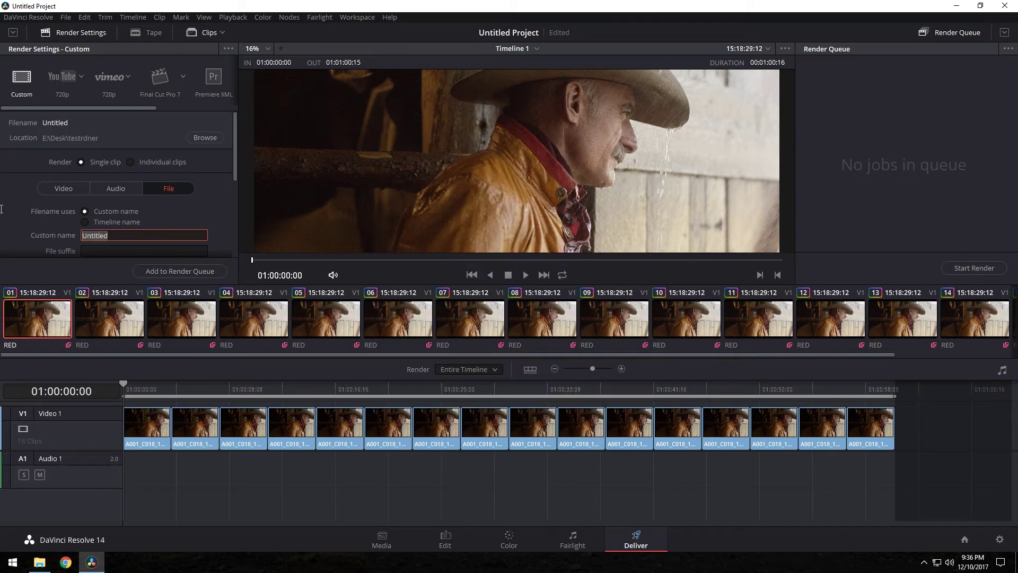
pyautogui.write('6kdnx')
pyautogui.click(197, 271)
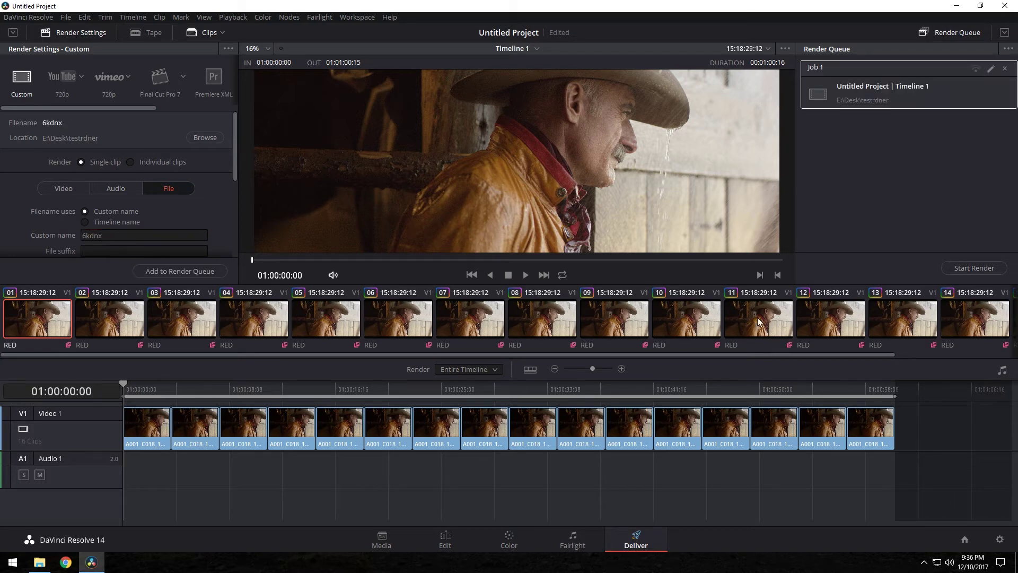
# Start rendering Job 1 to E:\Desk\testrdner.
pyautogui.click(957, 272)
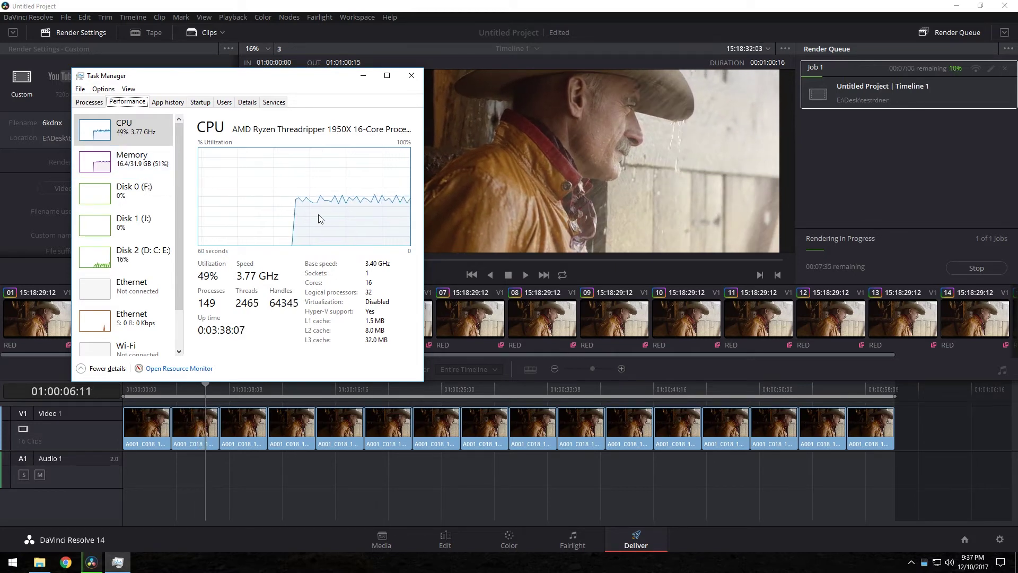
# Enlarge Task Manager's Performance view so it lists CPU through GPU 0.
pyautogui.moveTo(177, 265); pyautogui.dragTo(177, 307)
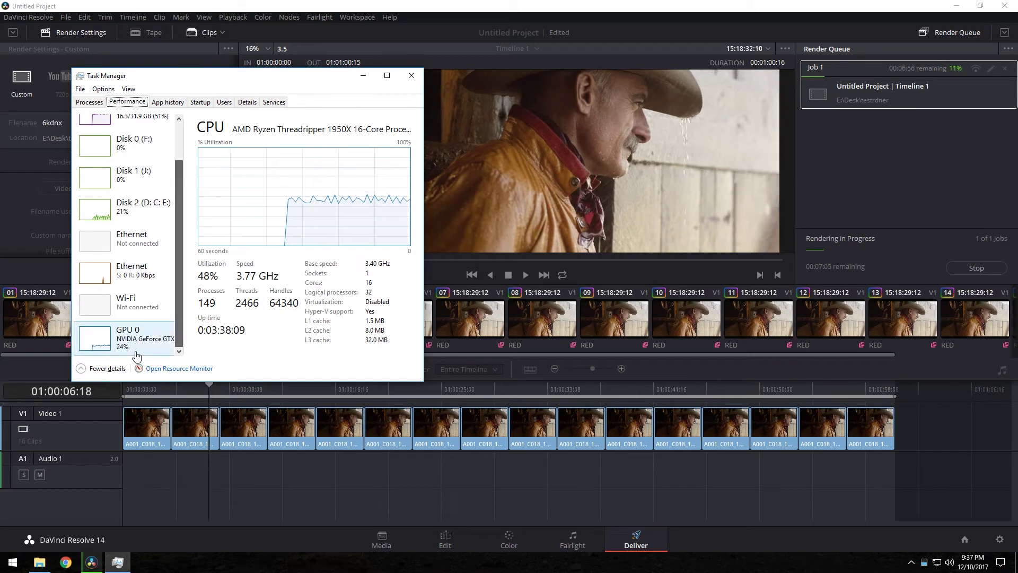
pyautogui.moveTo(157, 381); pyautogui.dragTo(158, 459)
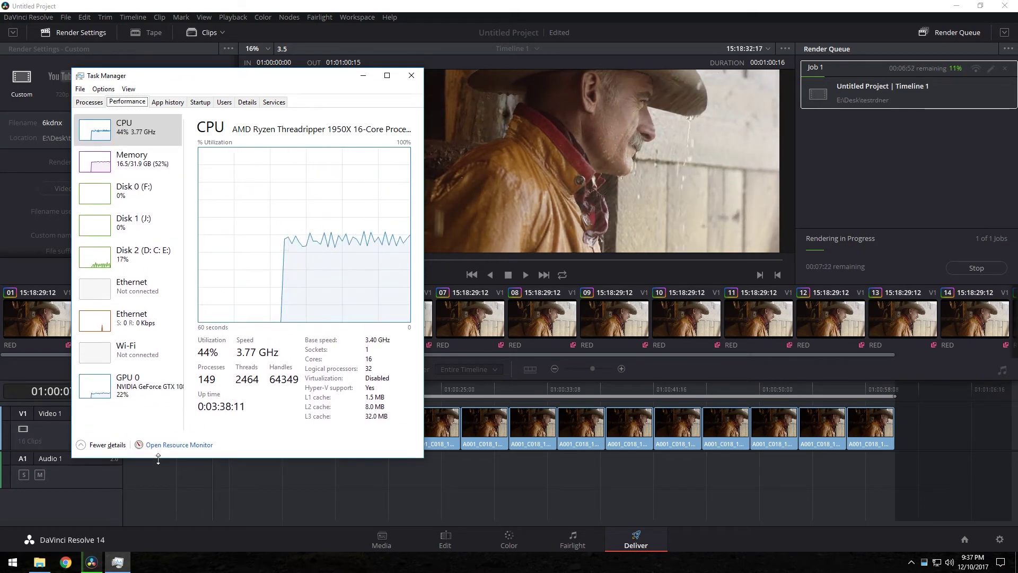